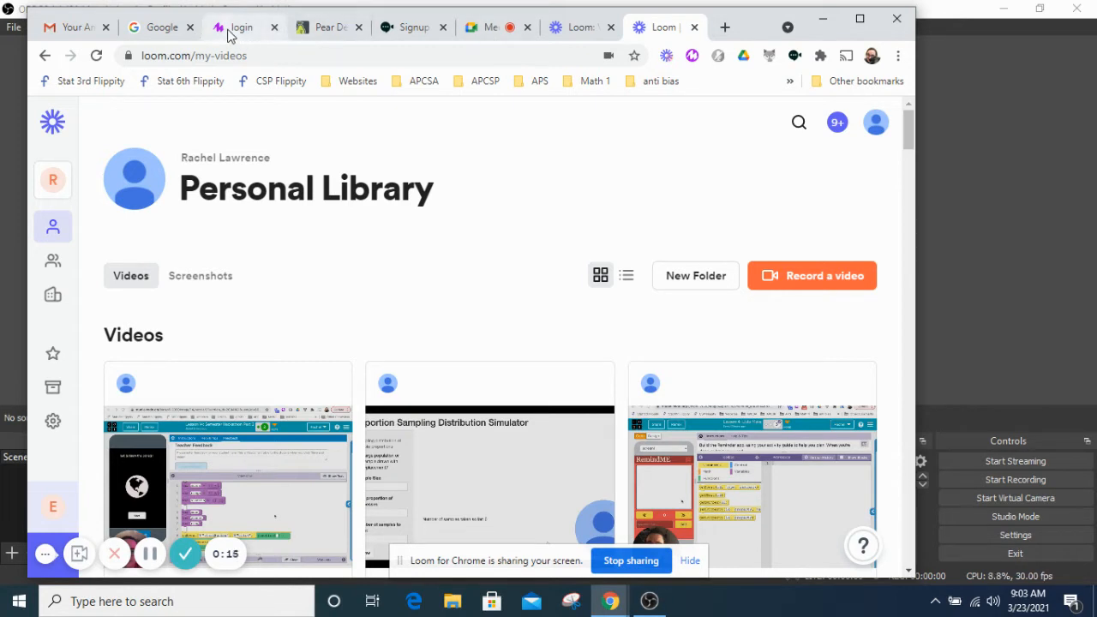
Search the web for "obs" from the Google browser tab
left_click(172, 36)
left_click(232, 56)
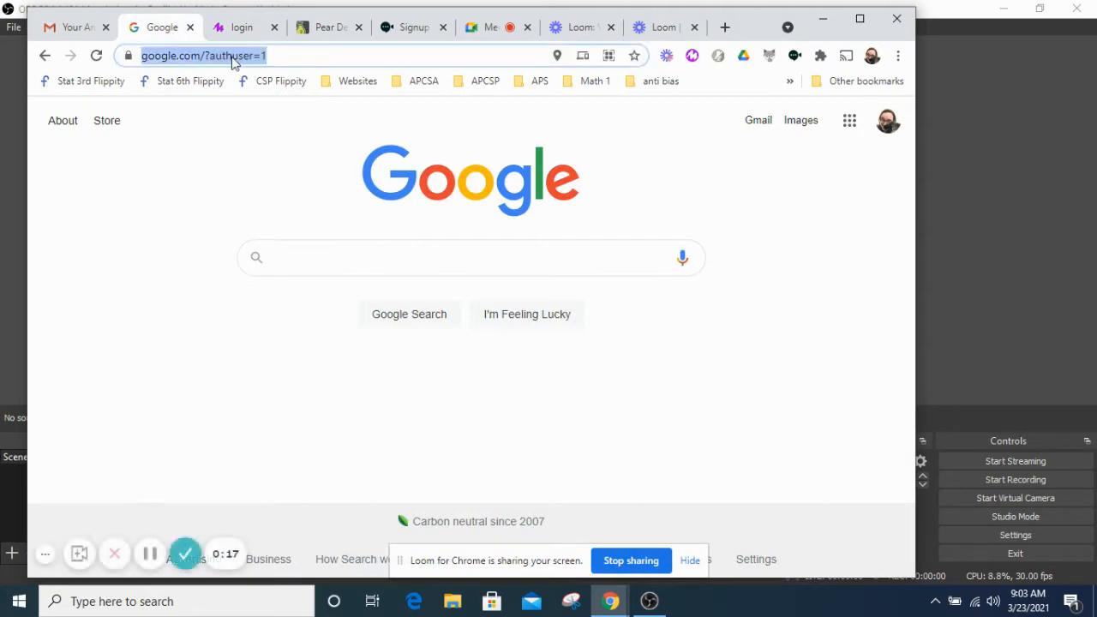
type("obs")
key("Return")
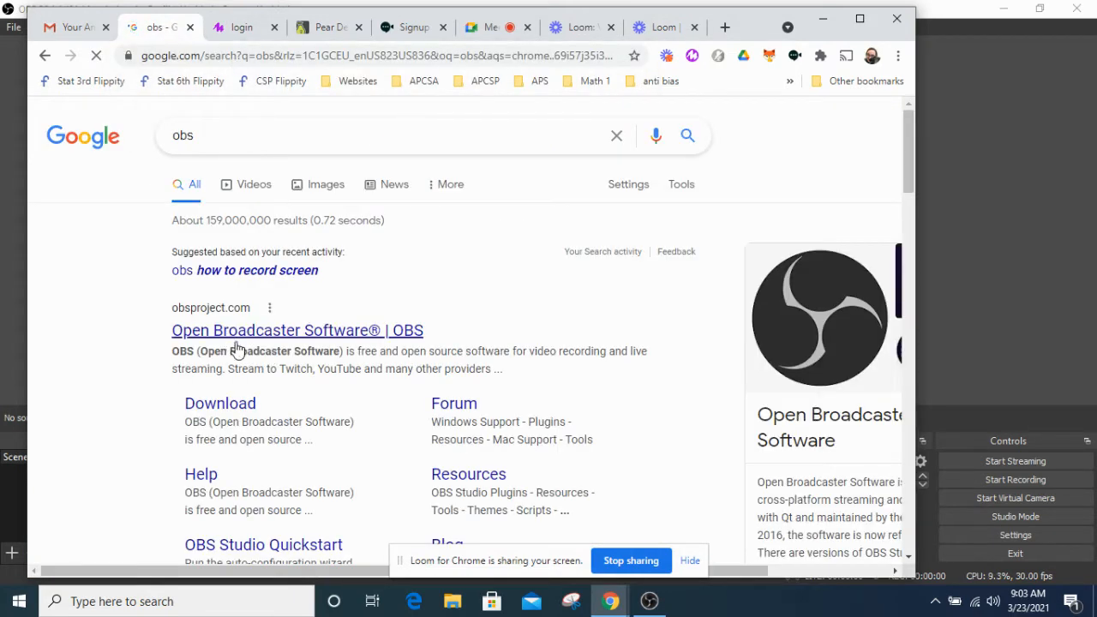
Download the Windows installer from the OBS project website and switch to OBS Studio
left_click(236, 331)
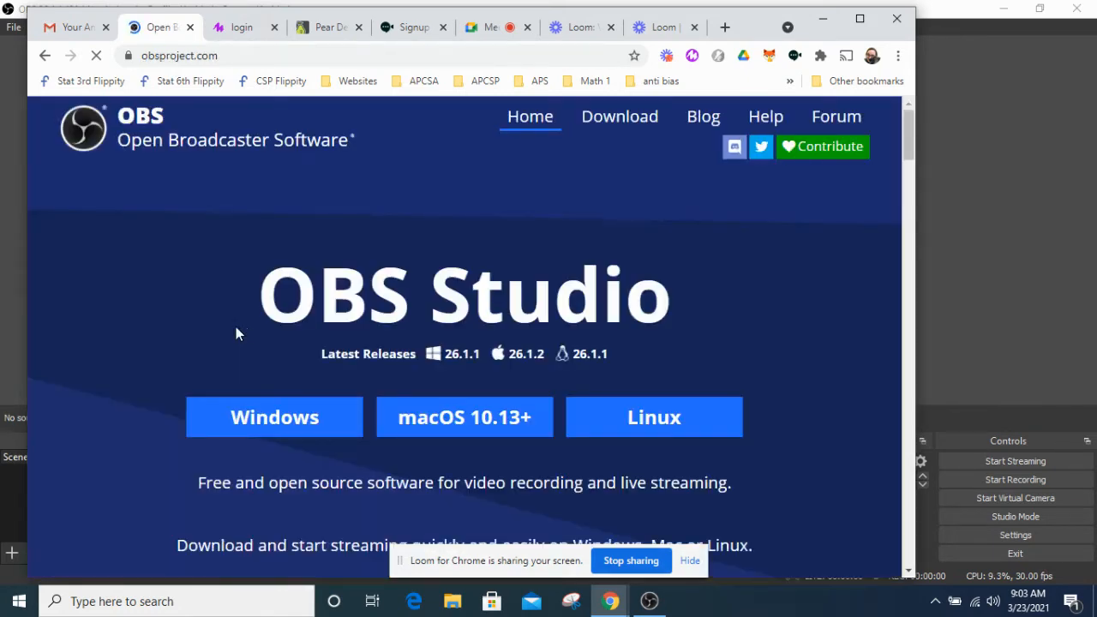
scroll(245, 331, "down", 1)
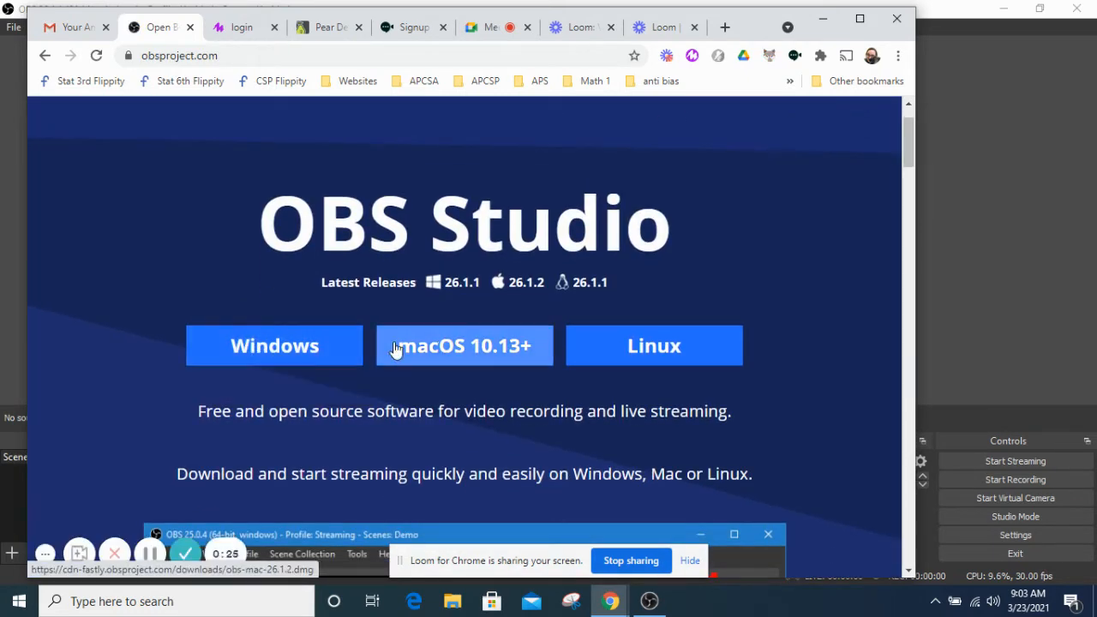
left_click(309, 349)
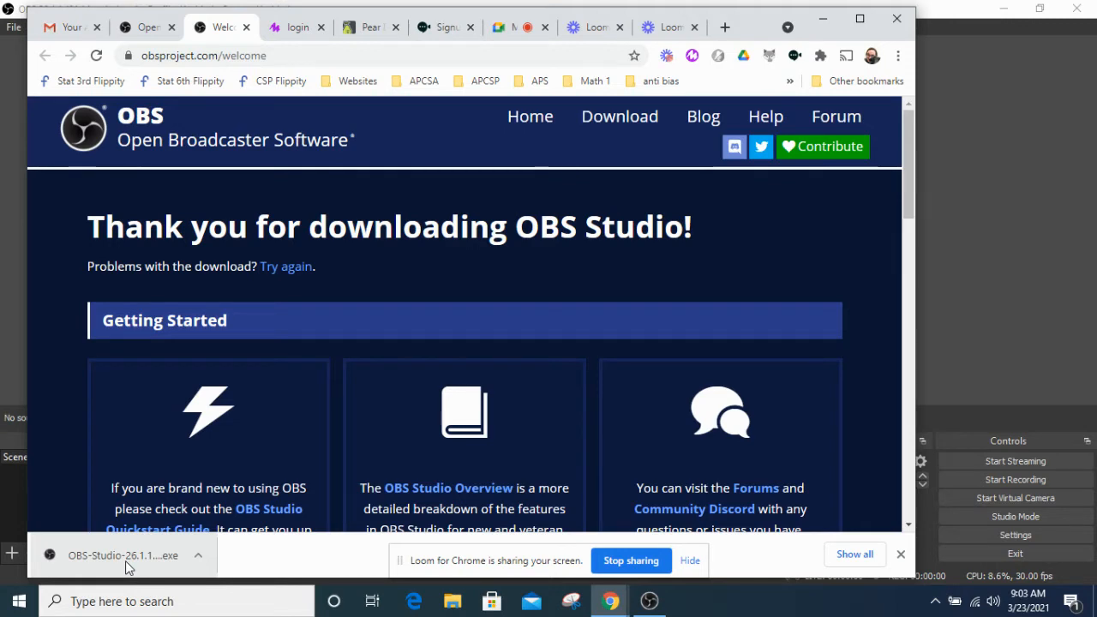
left_click(977, 275)
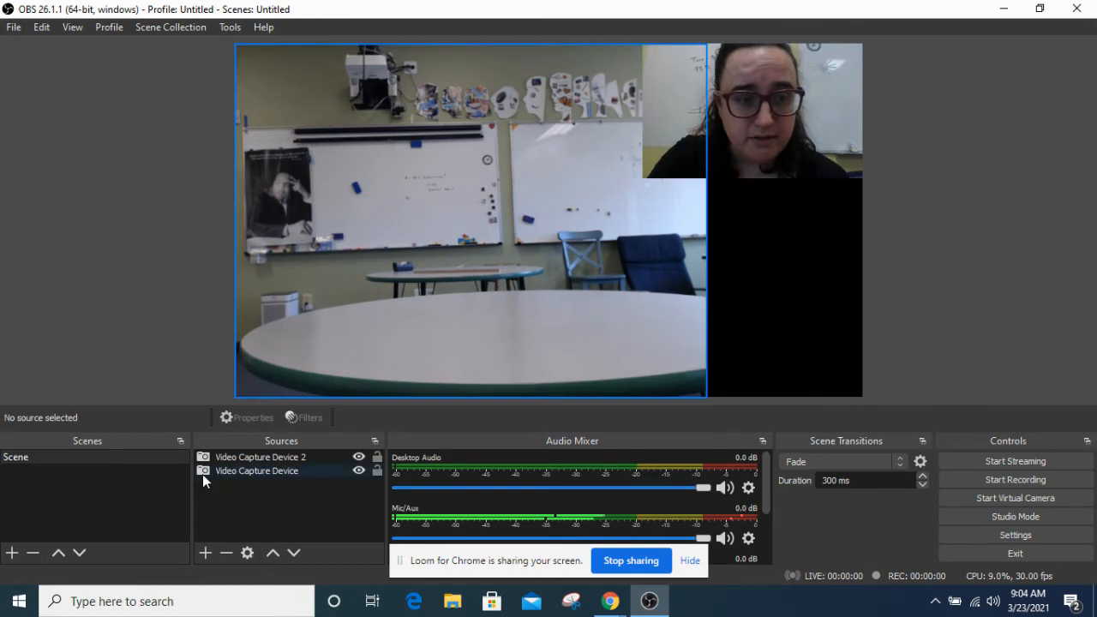
Add a new Browser source to the scene under the default name
left_click(205, 553)
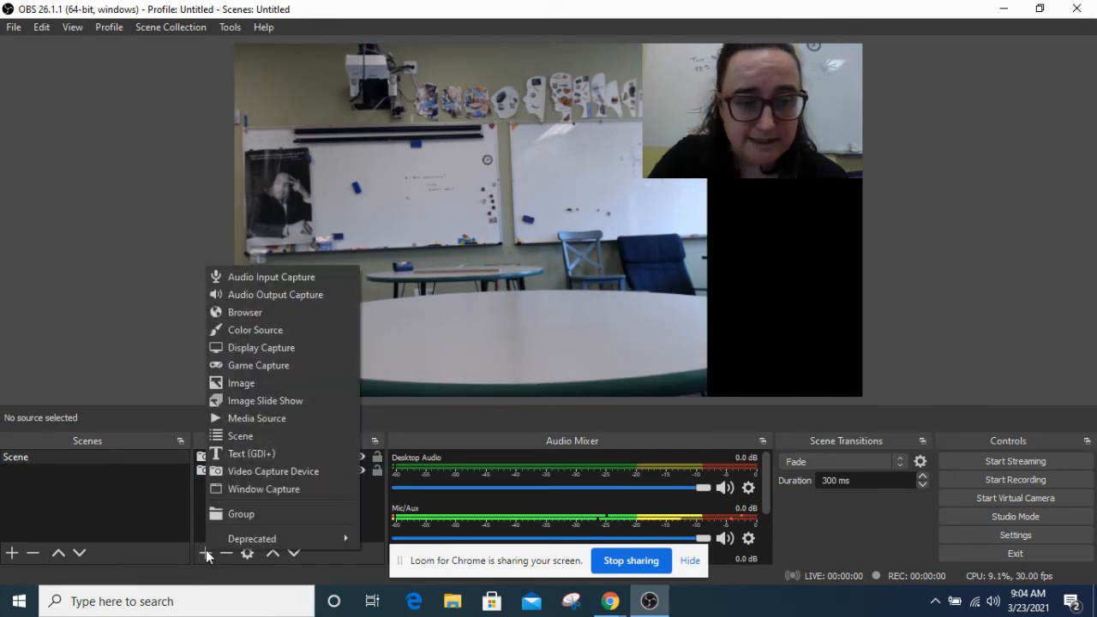
left_click(258, 309)
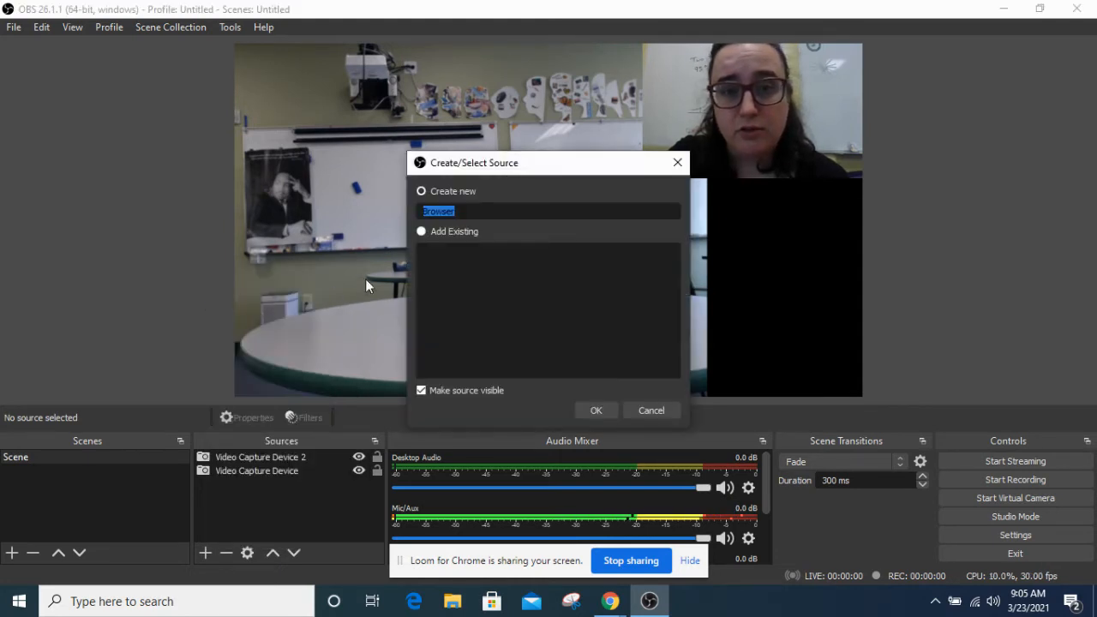
left_click(592, 409)
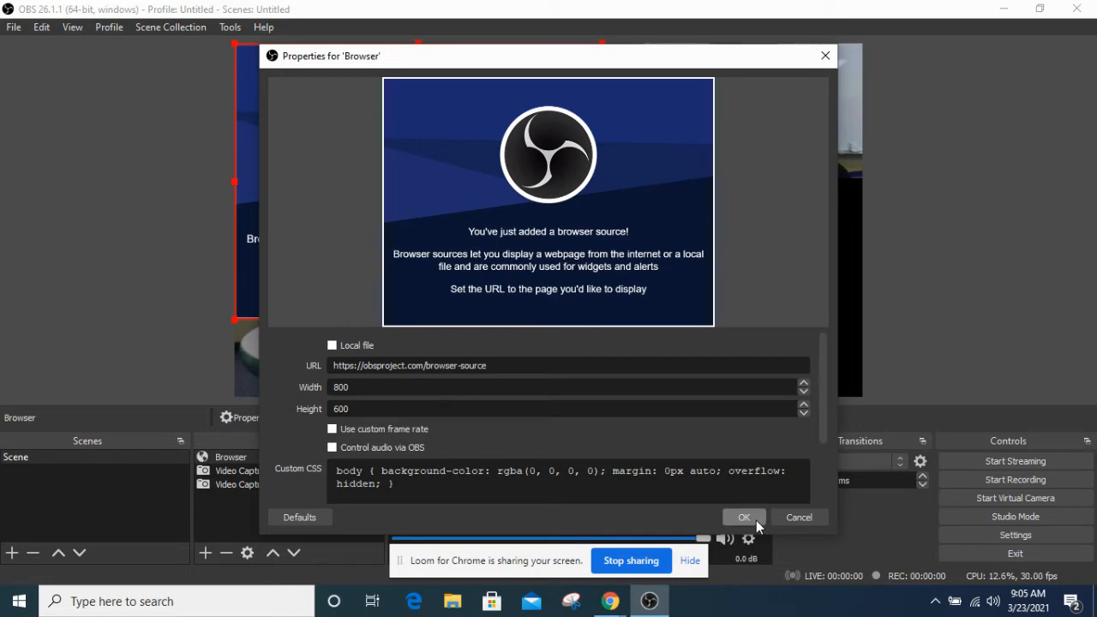
Set the Browser source's URL to the Woods Charter School website and move the source toward the canvas's lower-right area
left_click(514, 366)
key("ctrl+a")
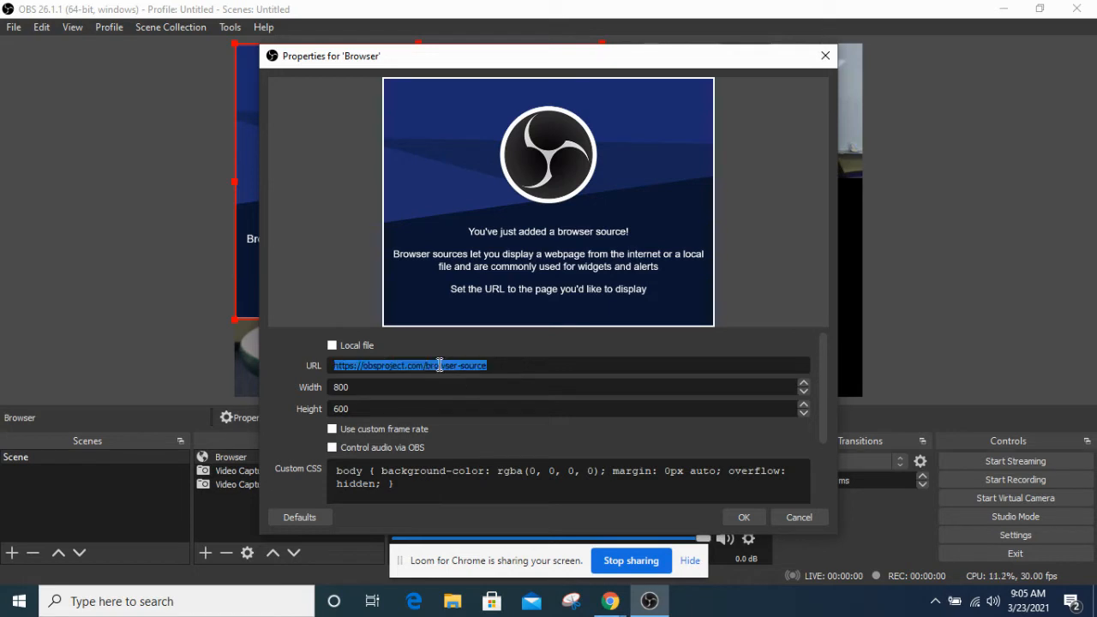
type("w")
type("http")
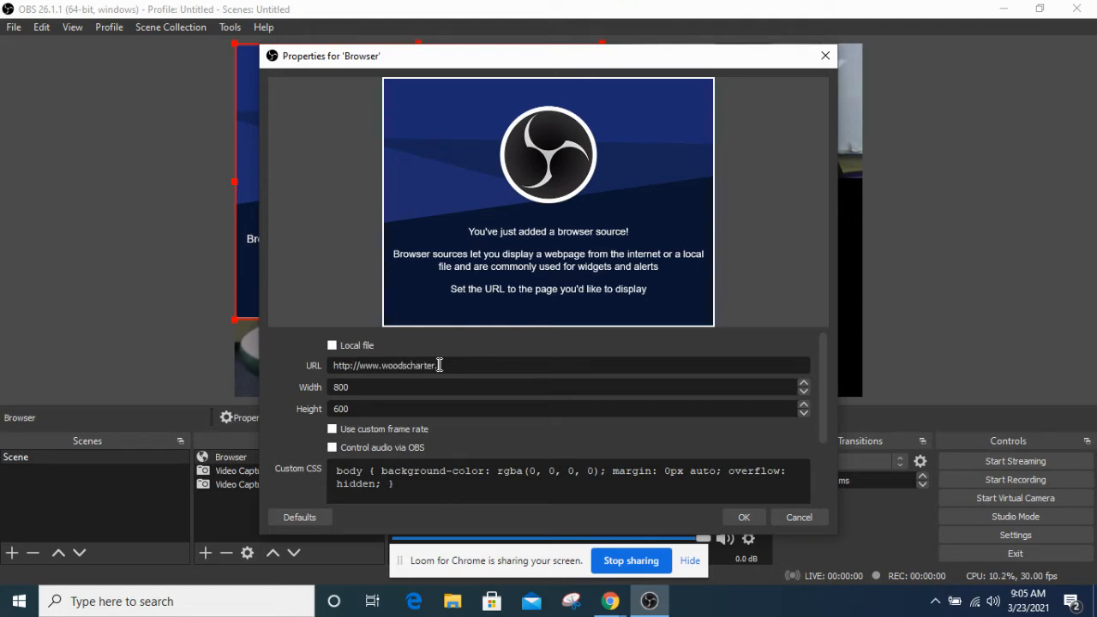
left_click(742, 517)
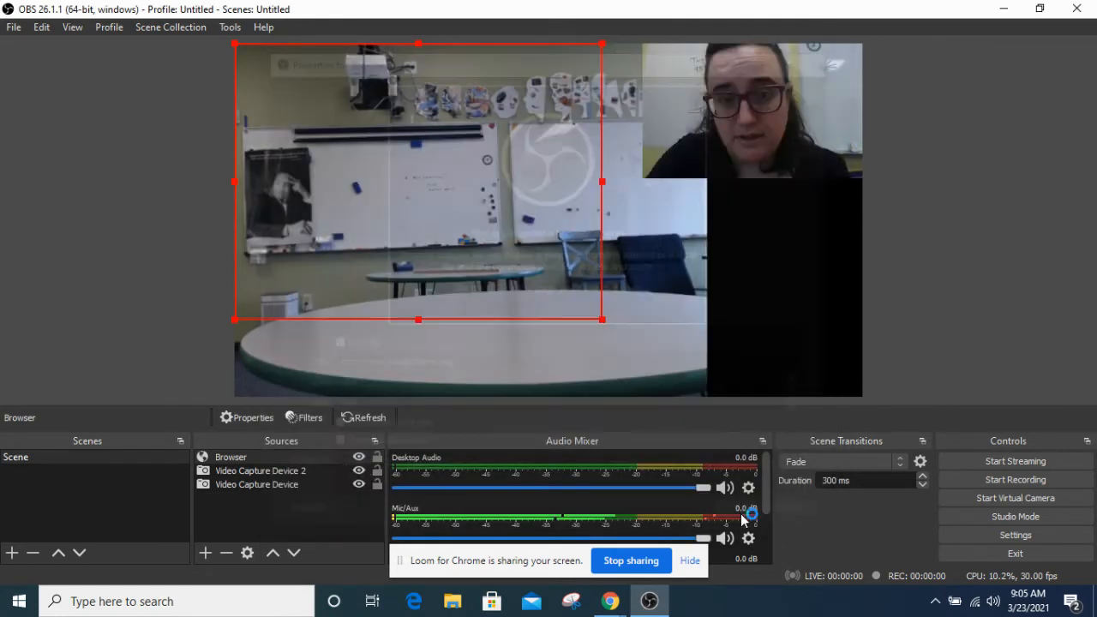
left_click_drag(551, 238, 729, 299)
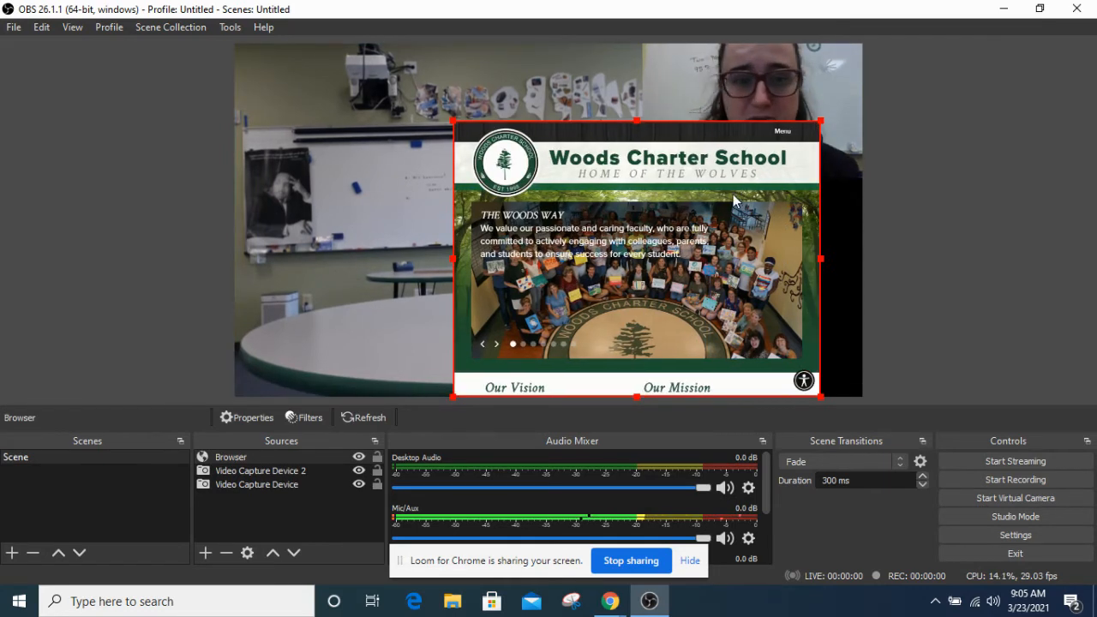
Hide the Browser source and remove it from the scene
left_click(359, 460)
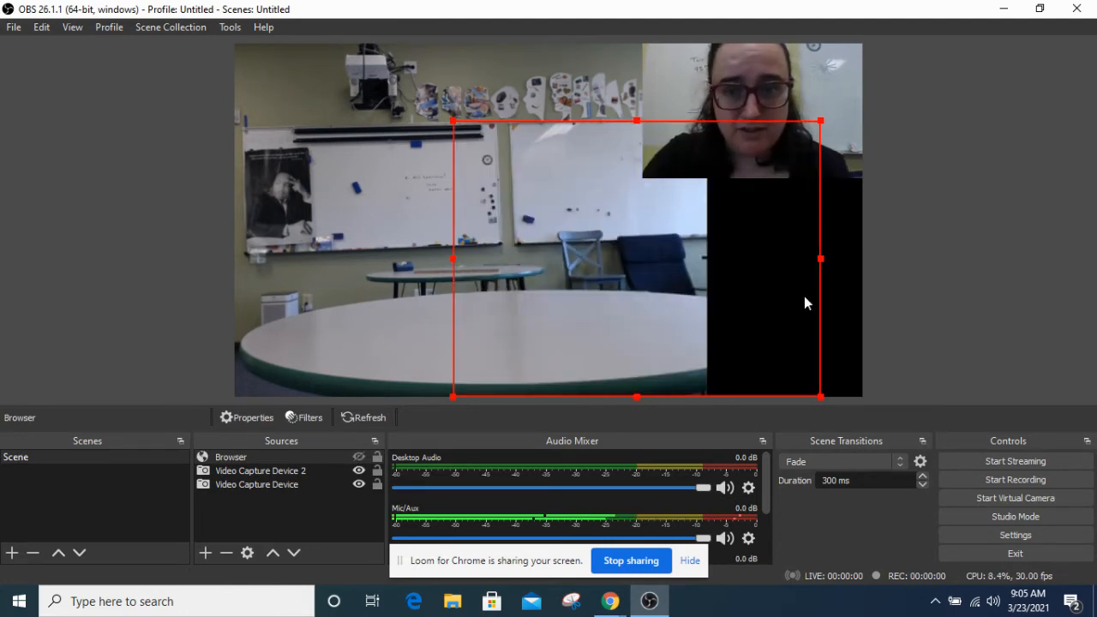
key("Delete")
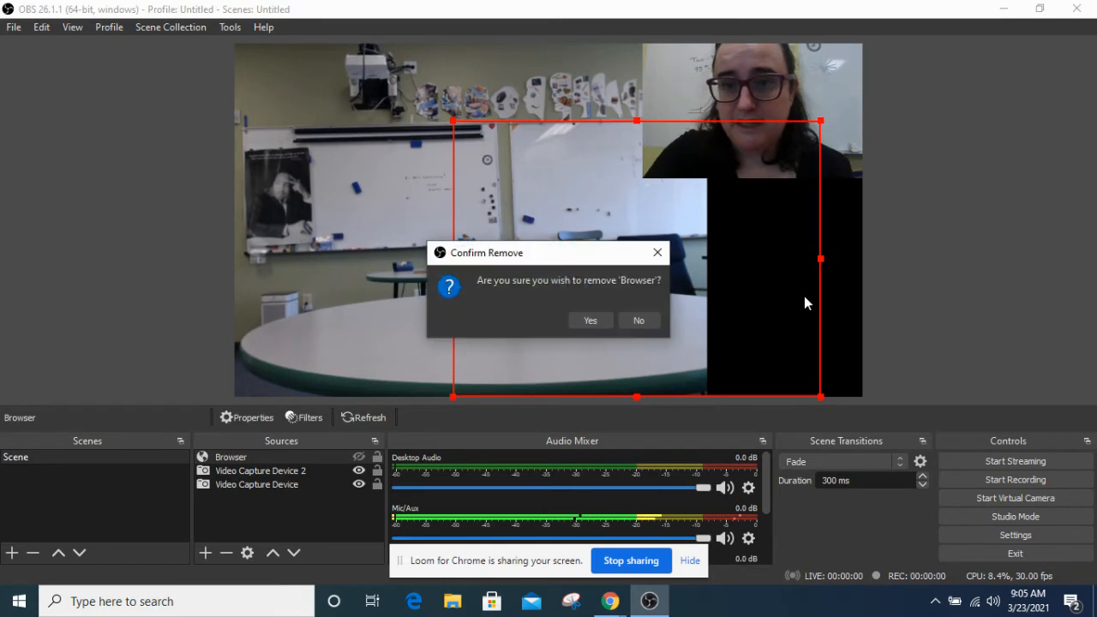
left_click(590, 322)
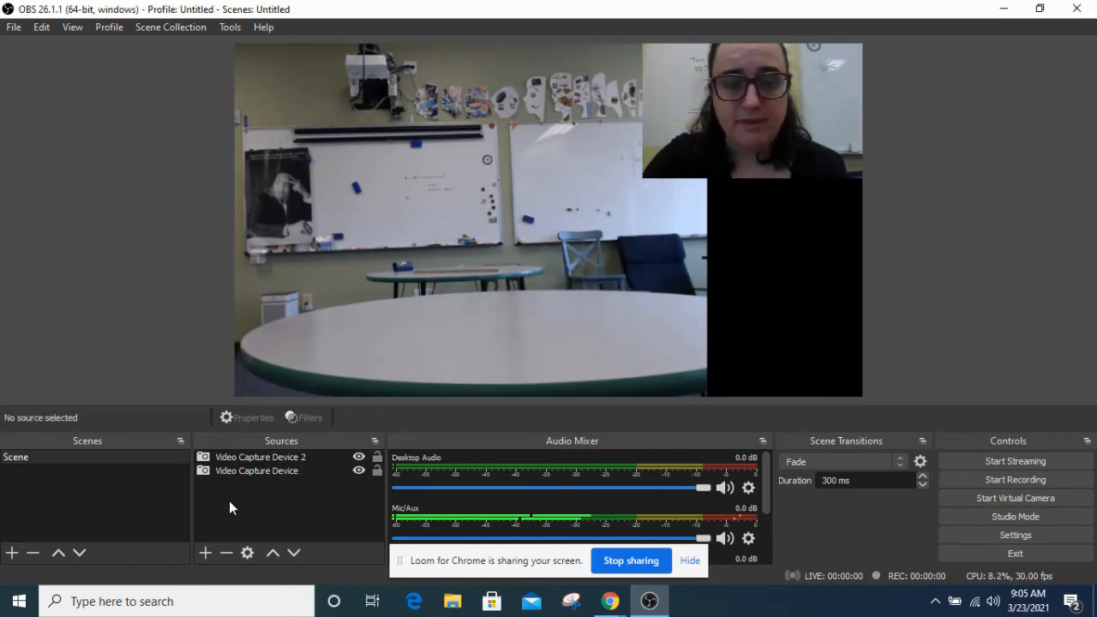
Add a new video capture device source named Video Capture Device 3 that uses the c922 Pro Stream Webcam
left_click(206, 552)
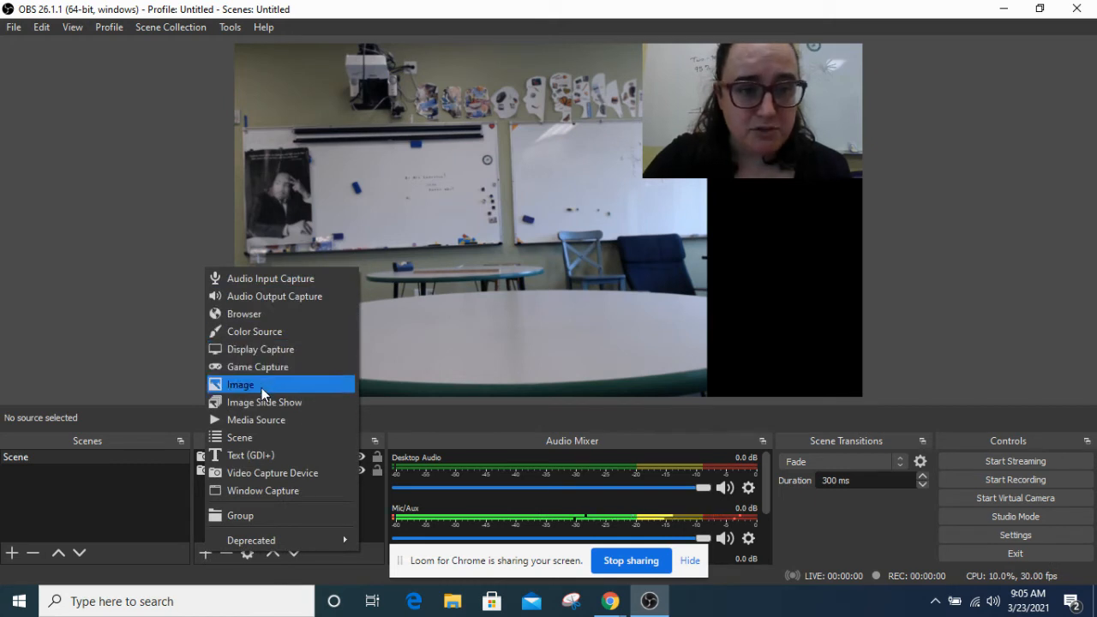
left_click(259, 476)
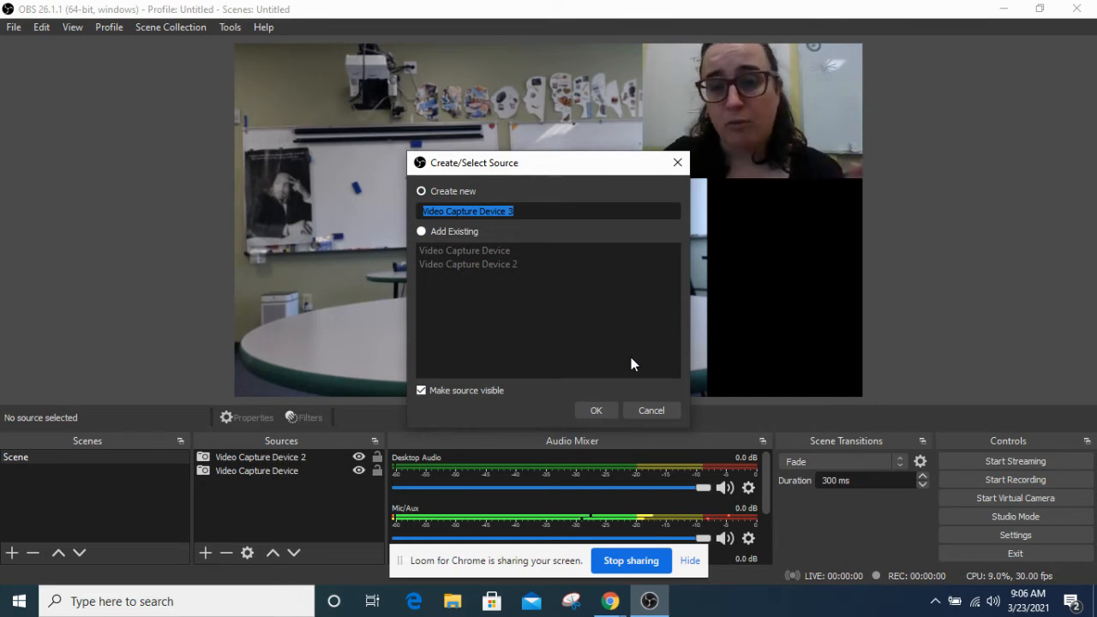
left_click(595, 410)
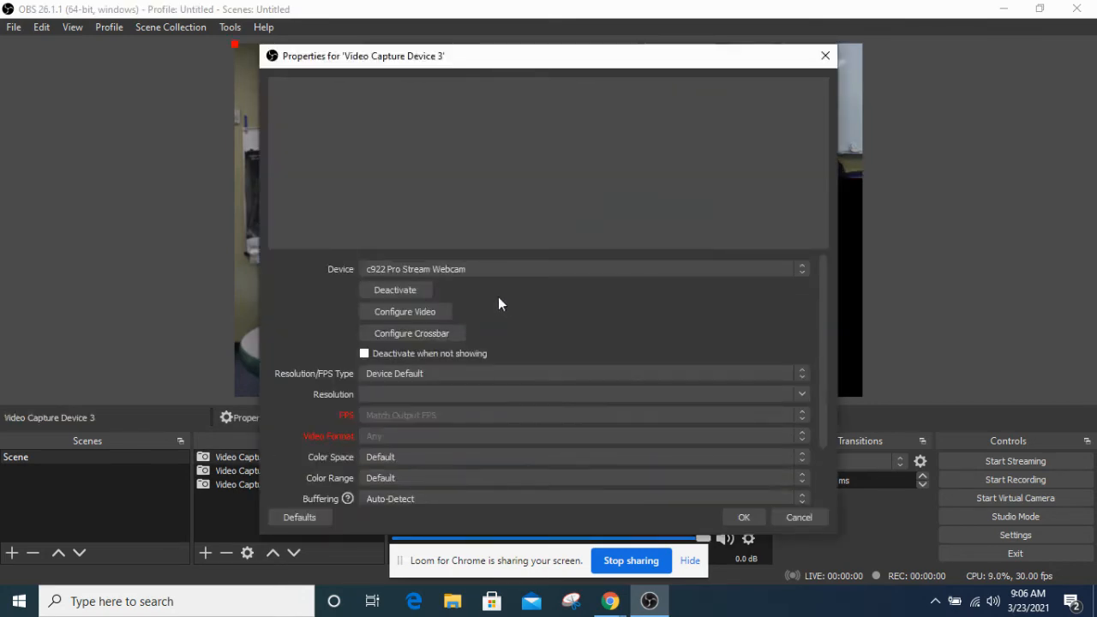
left_click(405, 271)
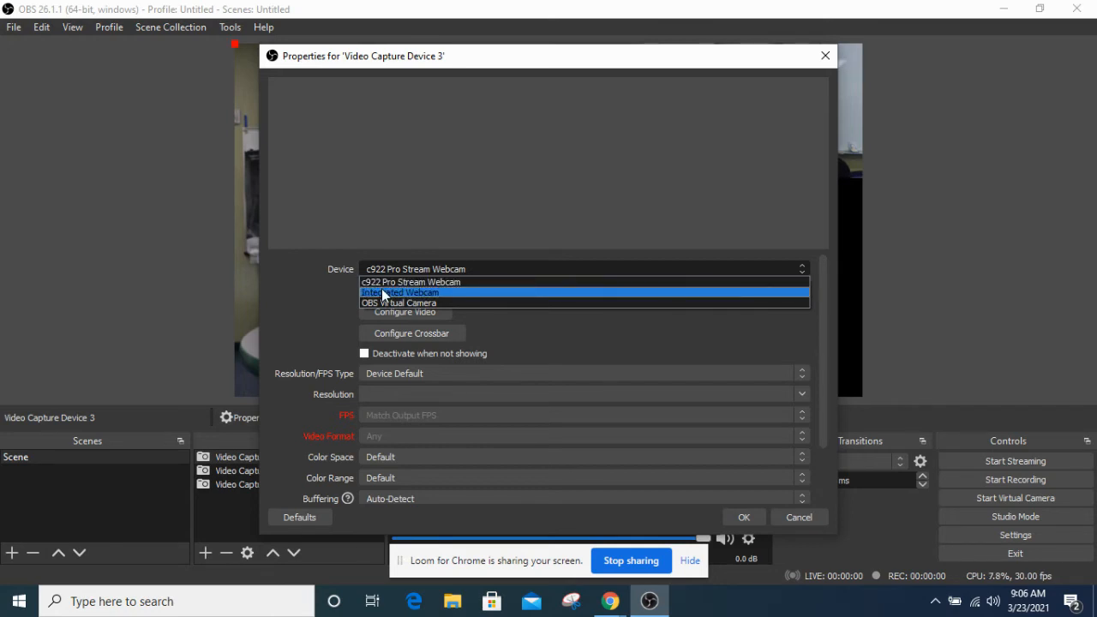
left_click(307, 310)
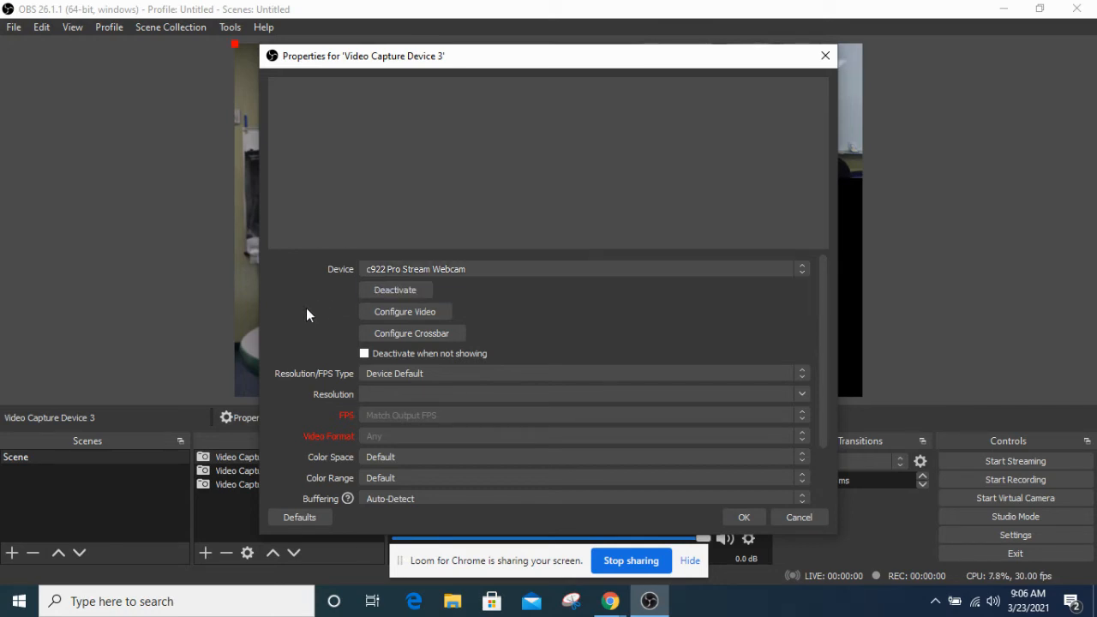
left_click(744, 517)
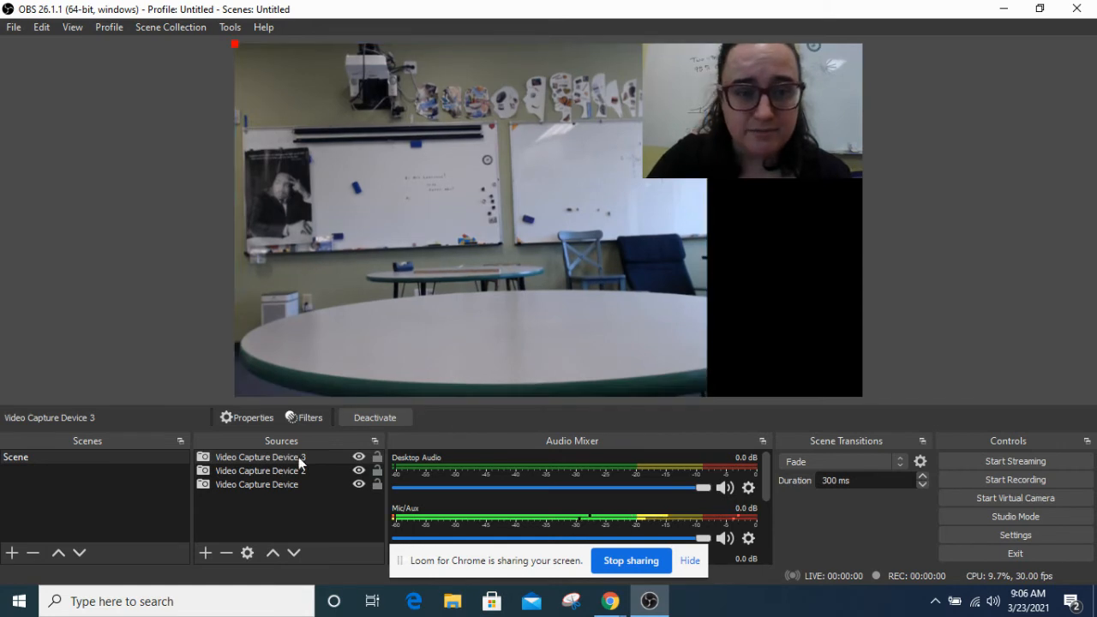
Create another video capture device source named Video Capture Device 4 and review the cameras available for it
left_click(204, 552)
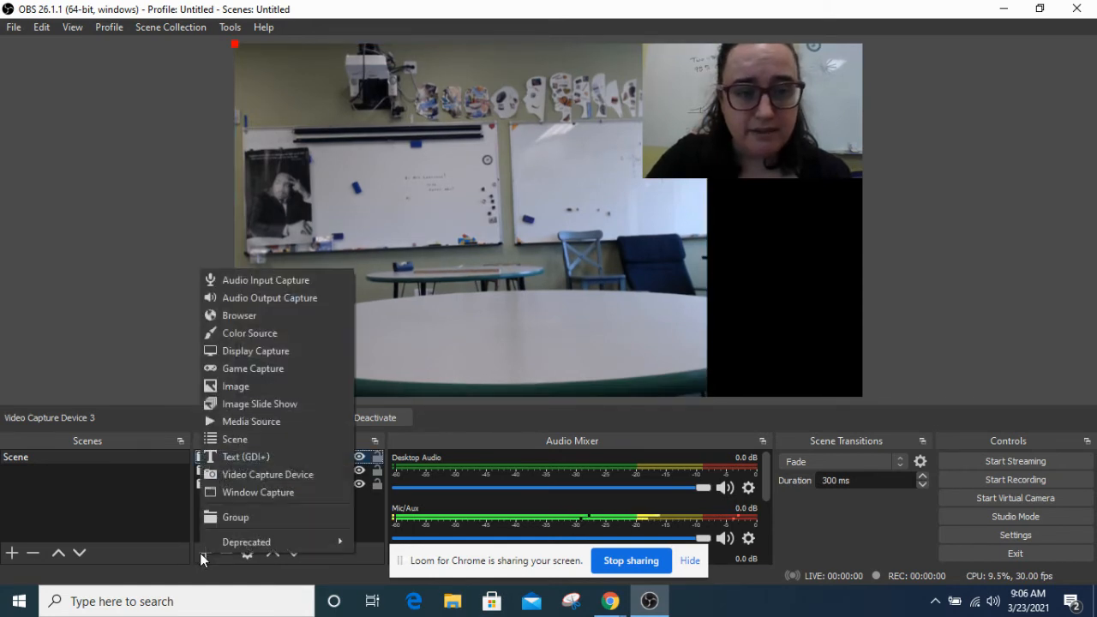
left_click(250, 476)
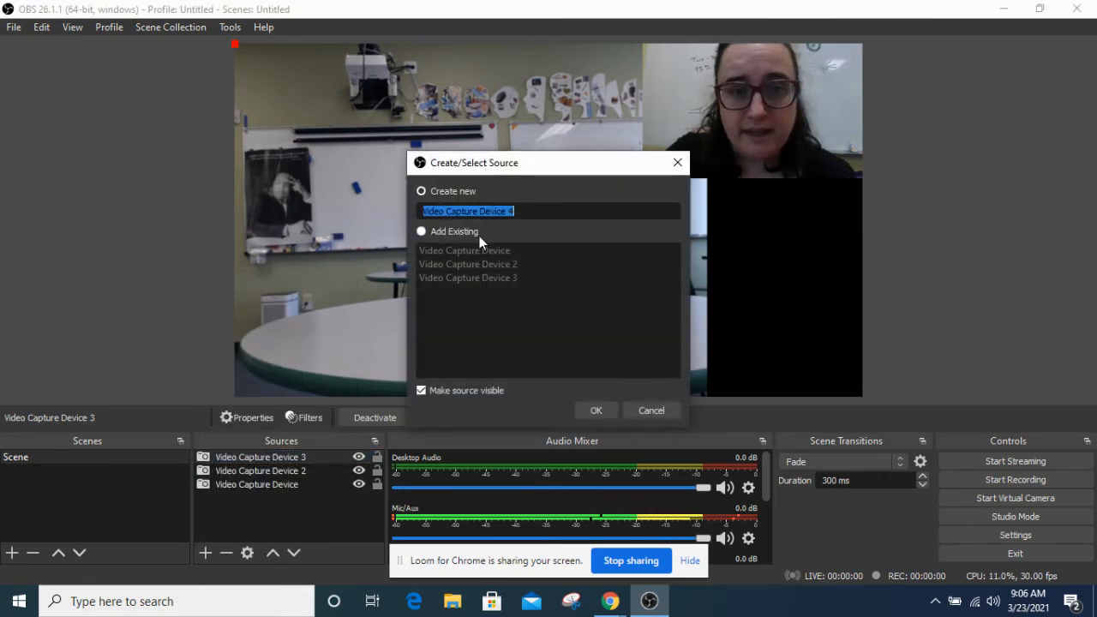
left_click(595, 410)
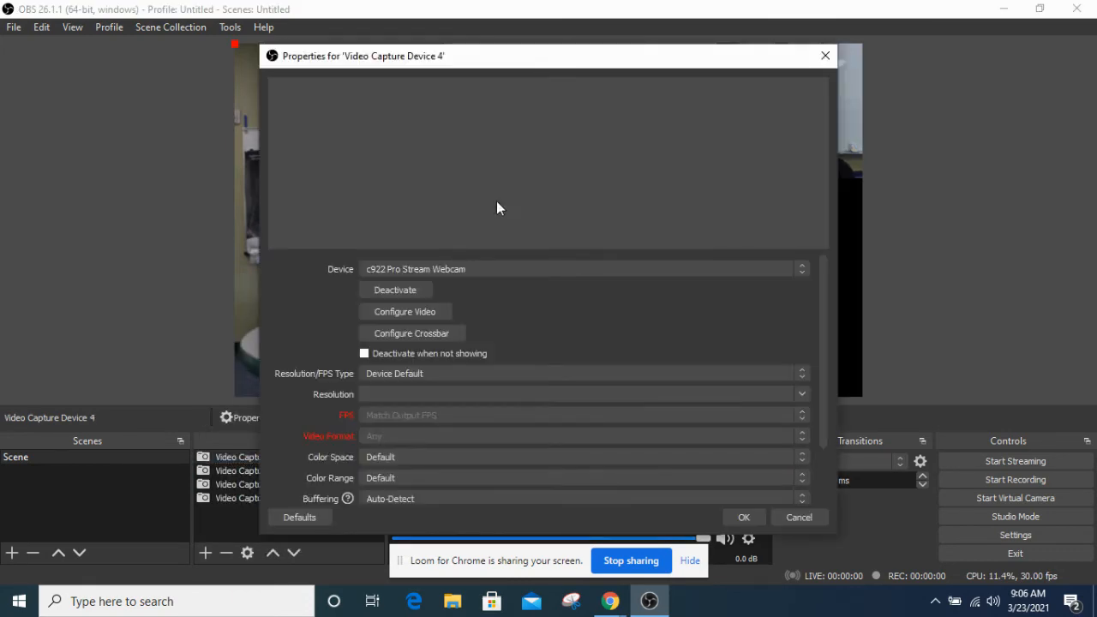
left_click(435, 274)
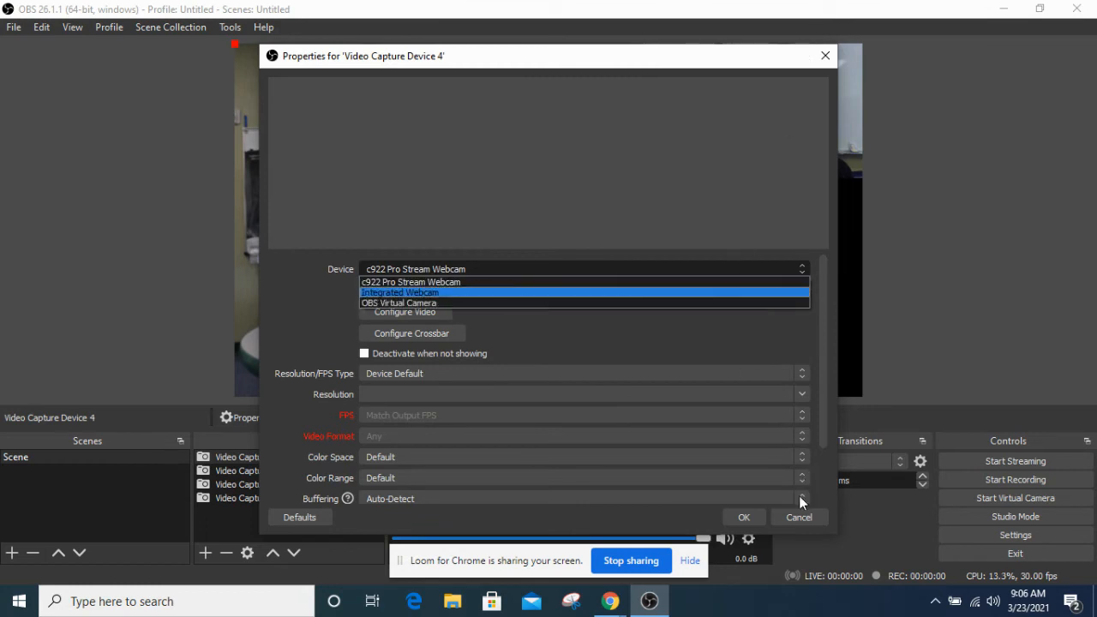
left_click(783, 520)
left_click(782, 520)
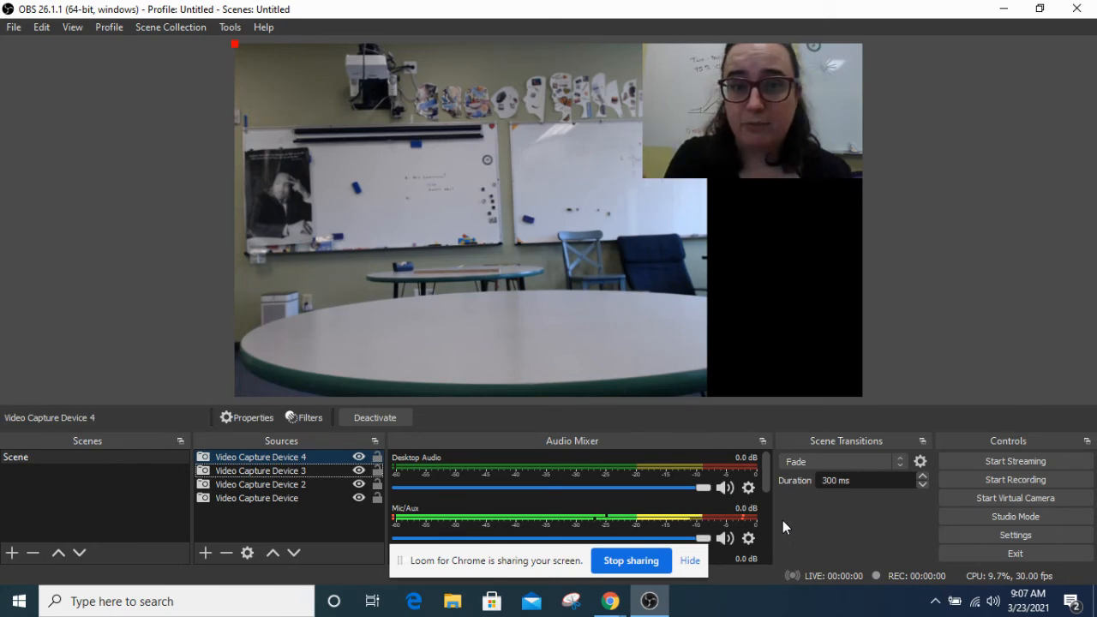
Switch to the Google Meet tab in Chrome and set the meeting's camera to OBS Virtual Camera
left_click(1004, 10)
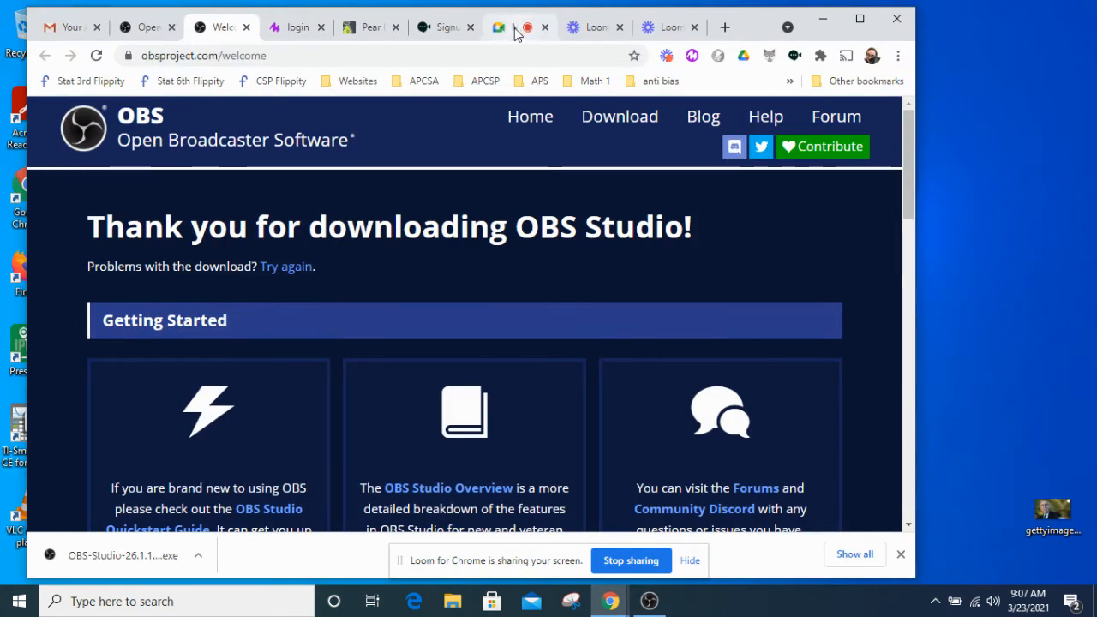
left_click(514, 26)
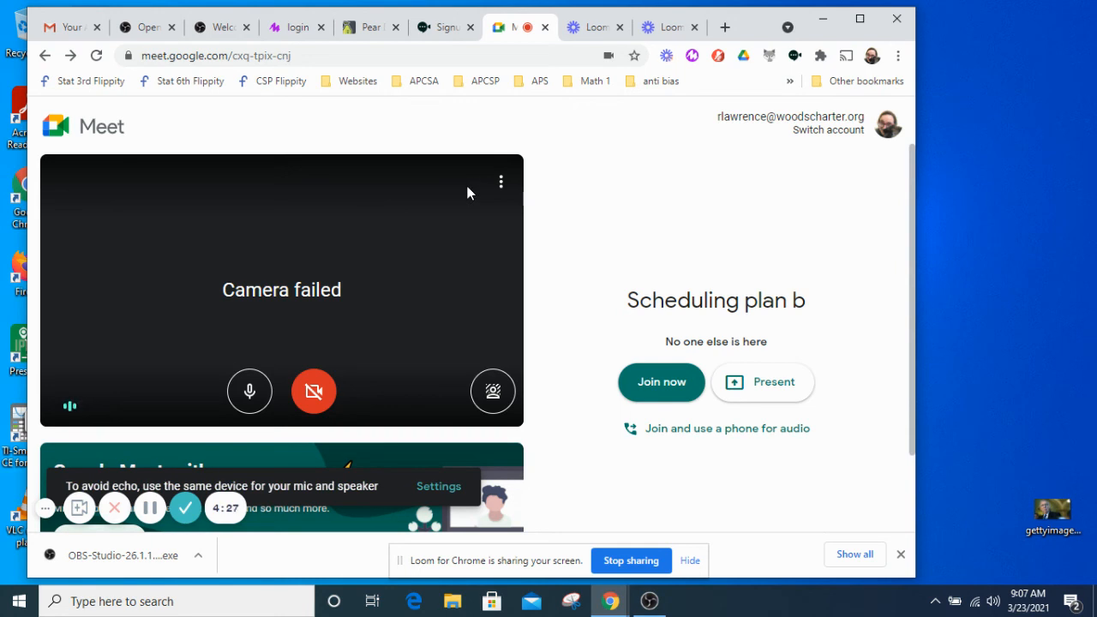
left_click(500, 187)
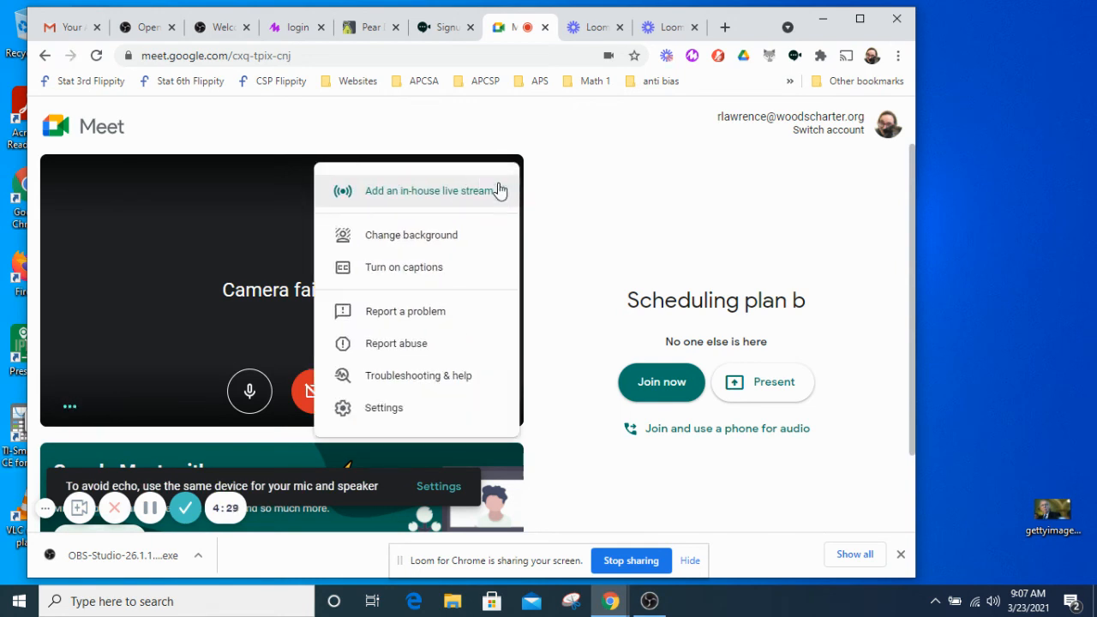
left_click(433, 406)
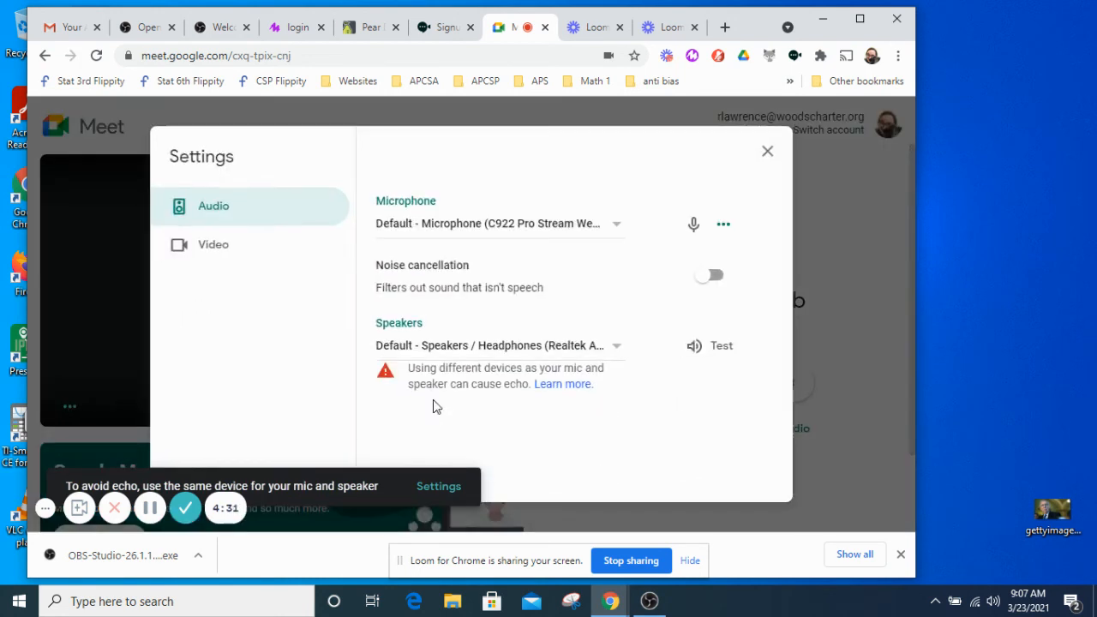
left_click(208, 248)
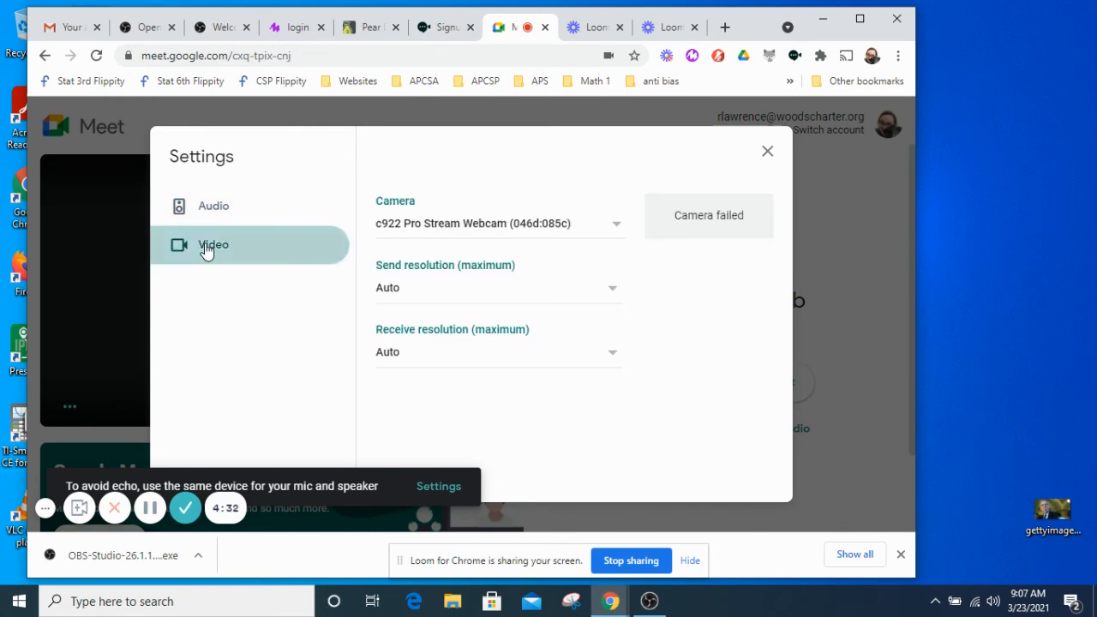
left_click(448, 228)
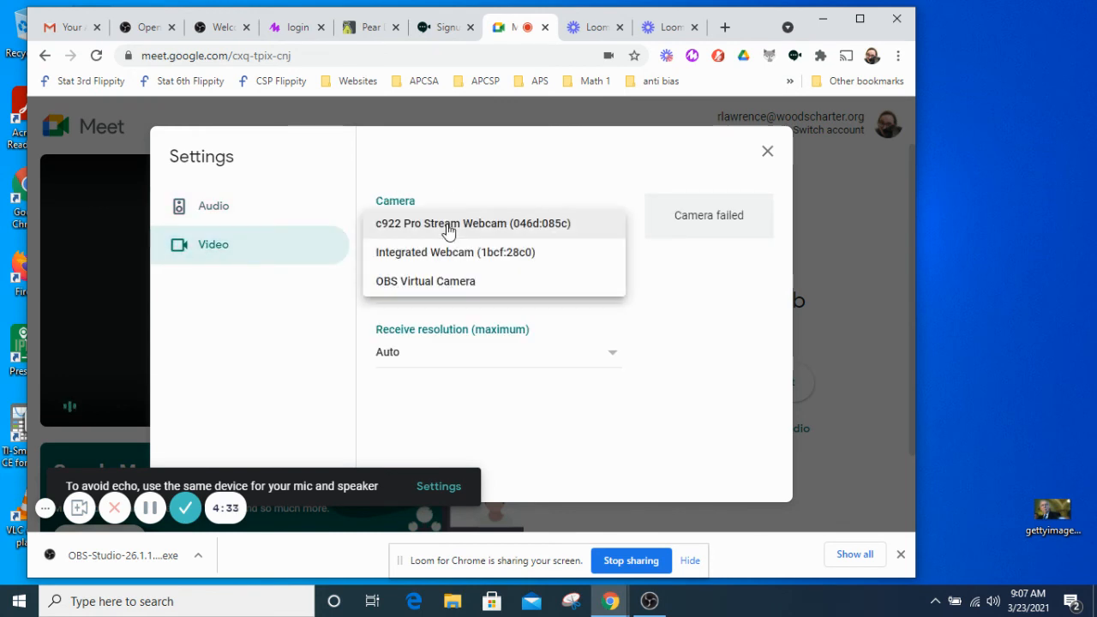
left_click(433, 283)
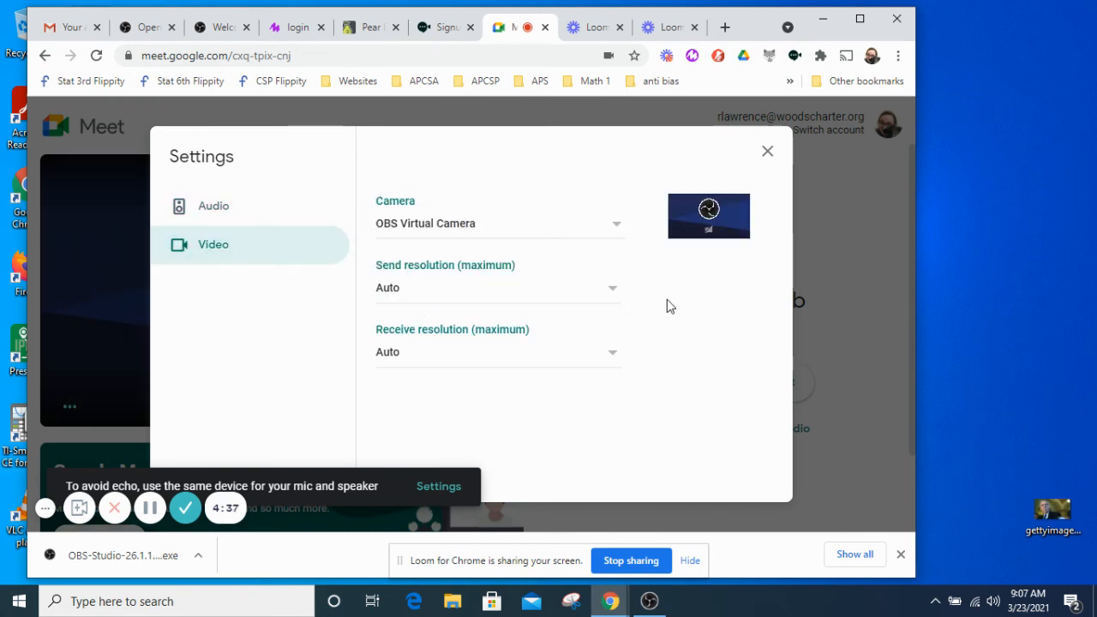
left_click(767, 154)
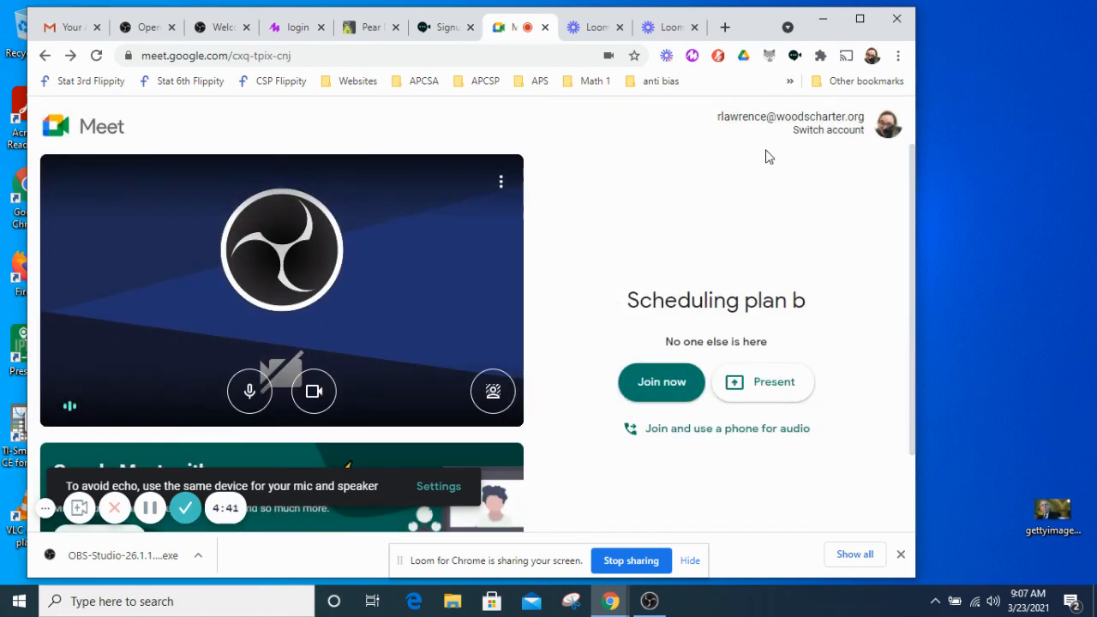
Toggle the camera off and back on, and join the "Scheduling plan b" meeting
left_click(313, 391)
left_click(314, 391)
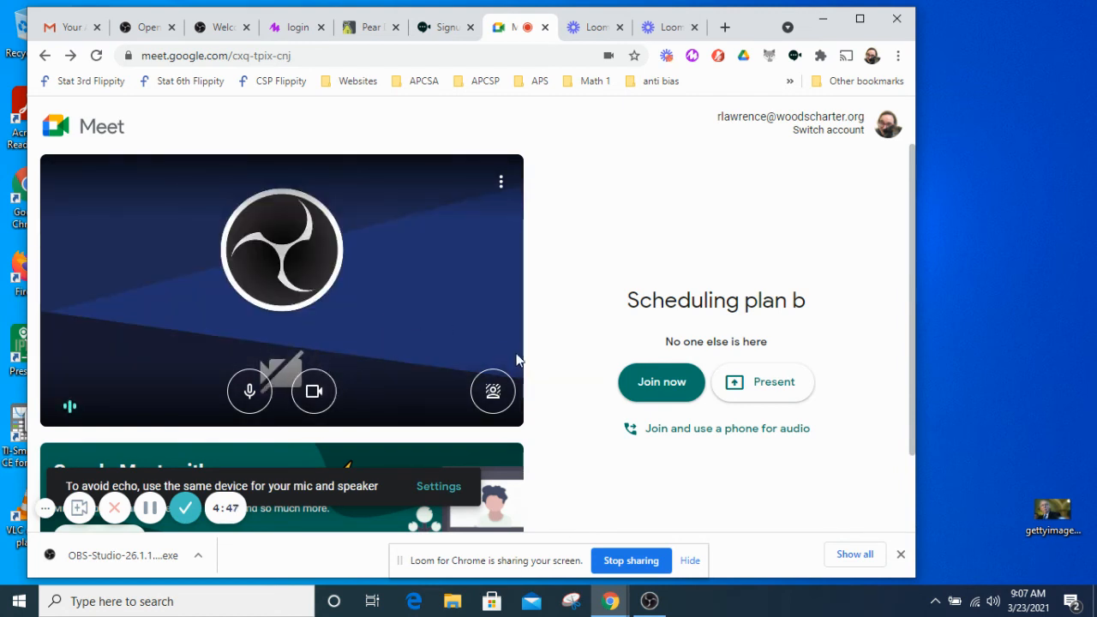
left_click(658, 387)
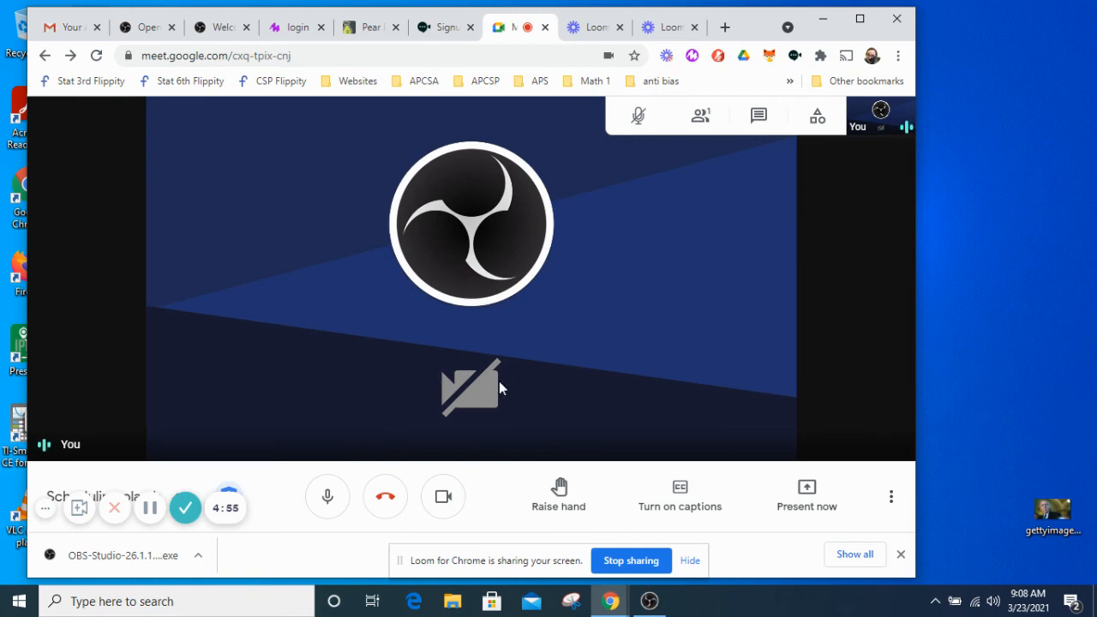
Start the virtual camera in OBS Studio and switch back to the Google Meet call in Chrome
left_click(648, 602)
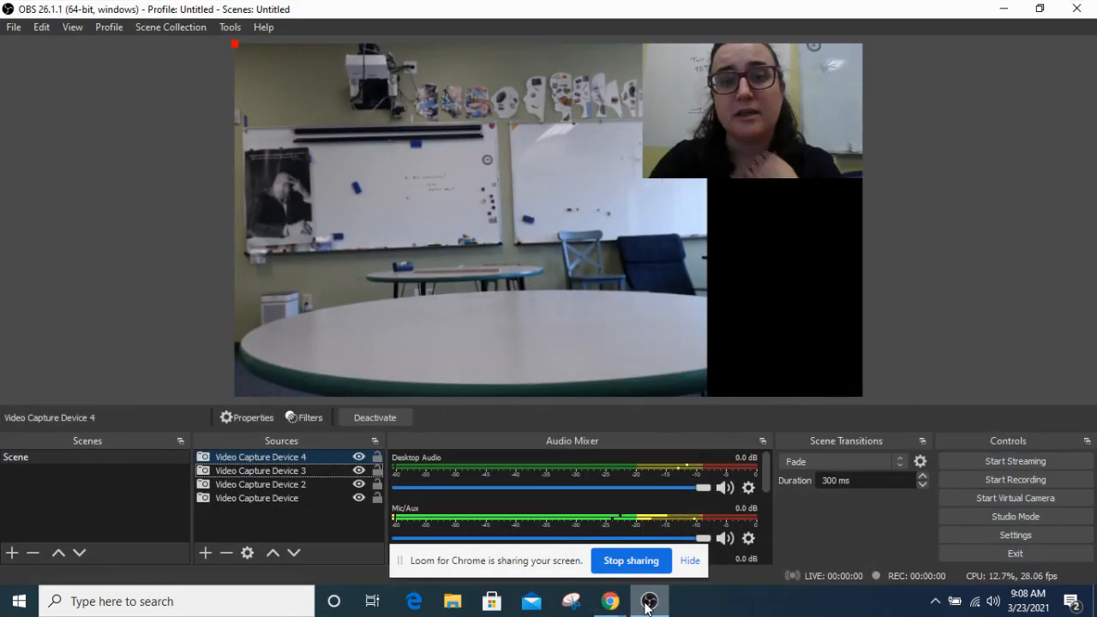
left_click(1013, 499)
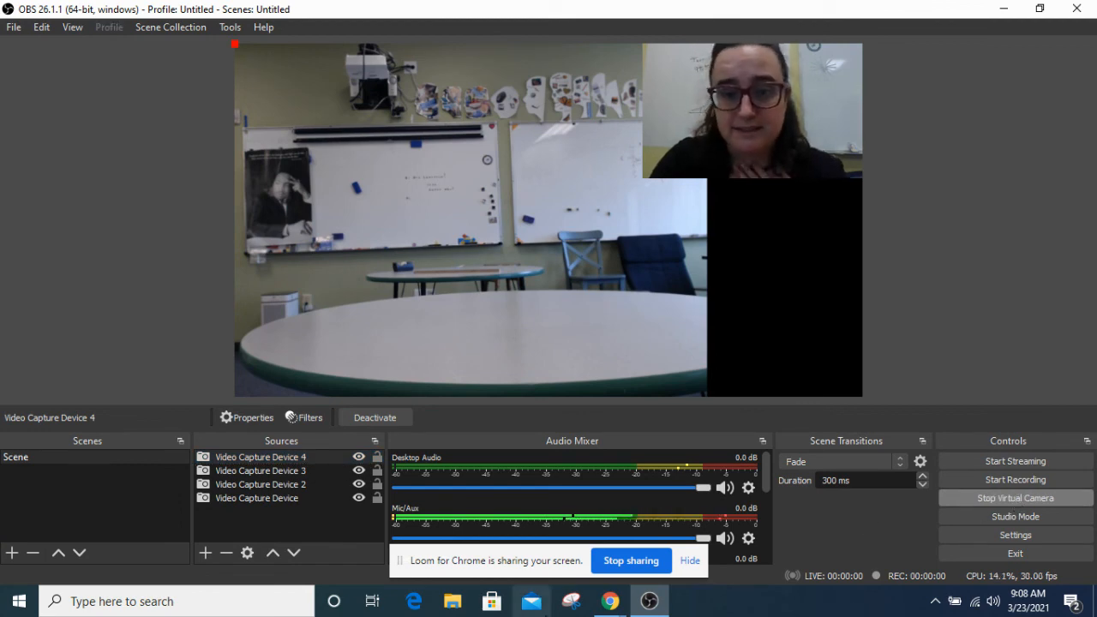
left_click(609, 601)
left_click(525, 544)
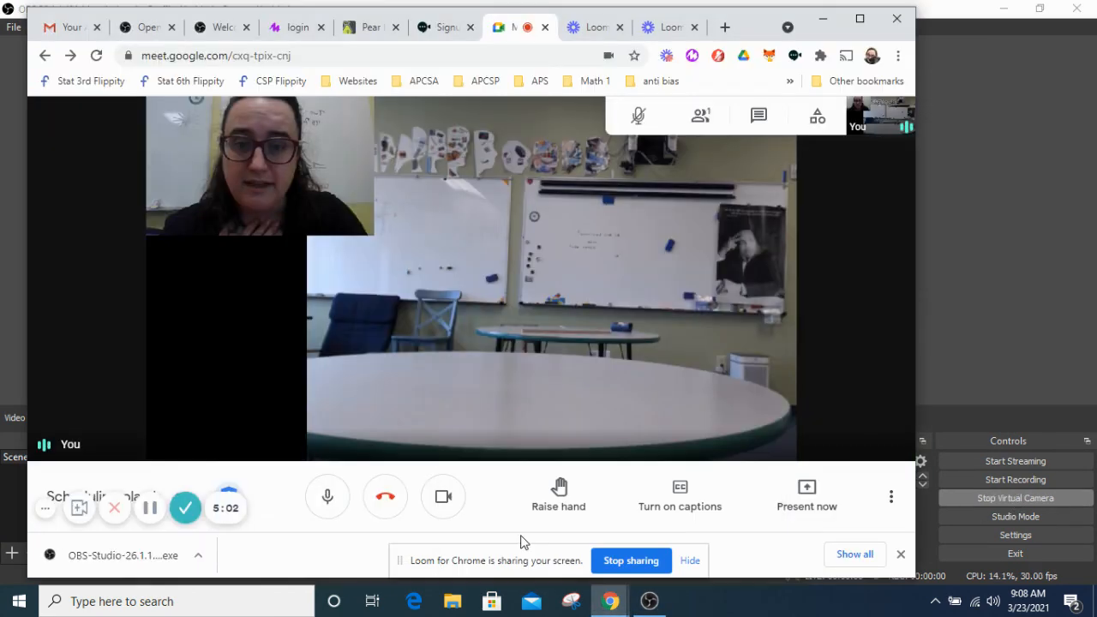